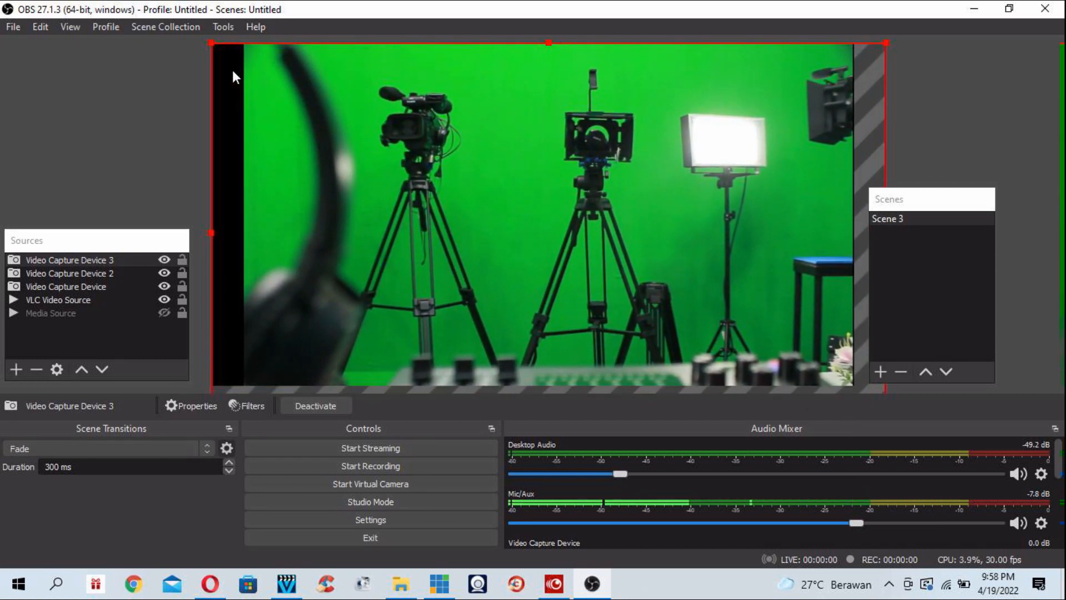
# - Enlarge the Video Capture Device 3 image past the canvas's upper-left corner to cover the black strip
pyautogui.moveTo(211, 42); pyautogui.dragTo(173, 22)
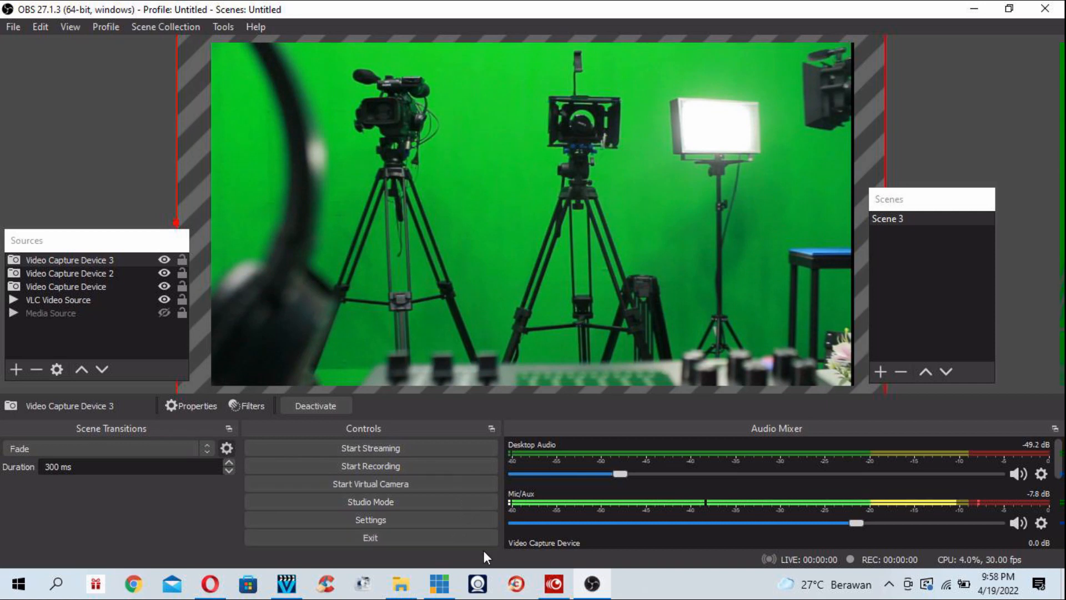
# - Switch to vMix, add the OBS Studio 3 window as a local desktop capture input, and load it into the preview
pyautogui.click(445, 591)
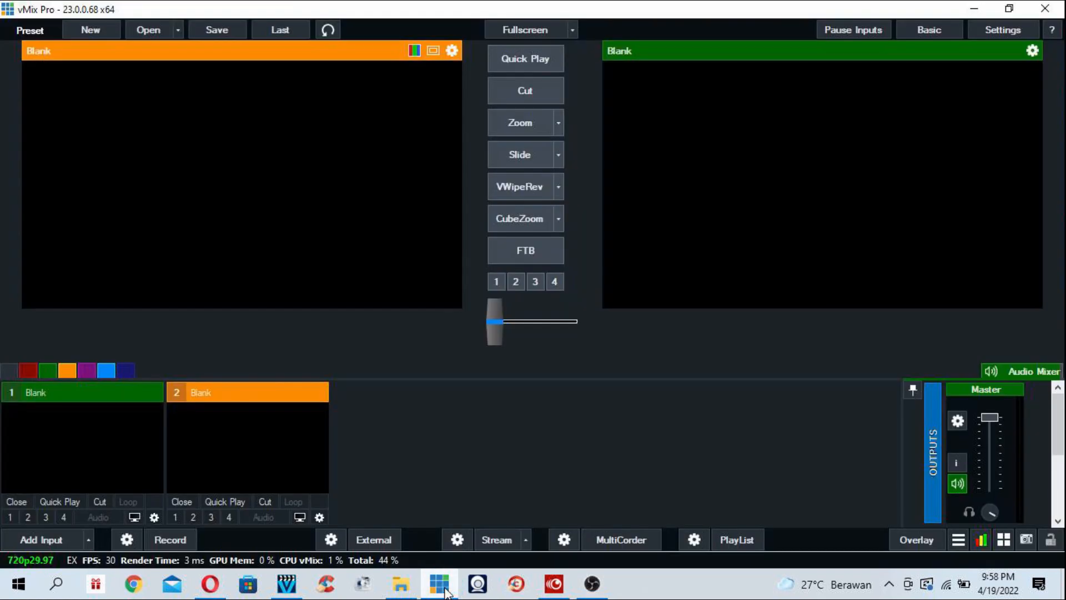
pyautogui.click(37, 540)
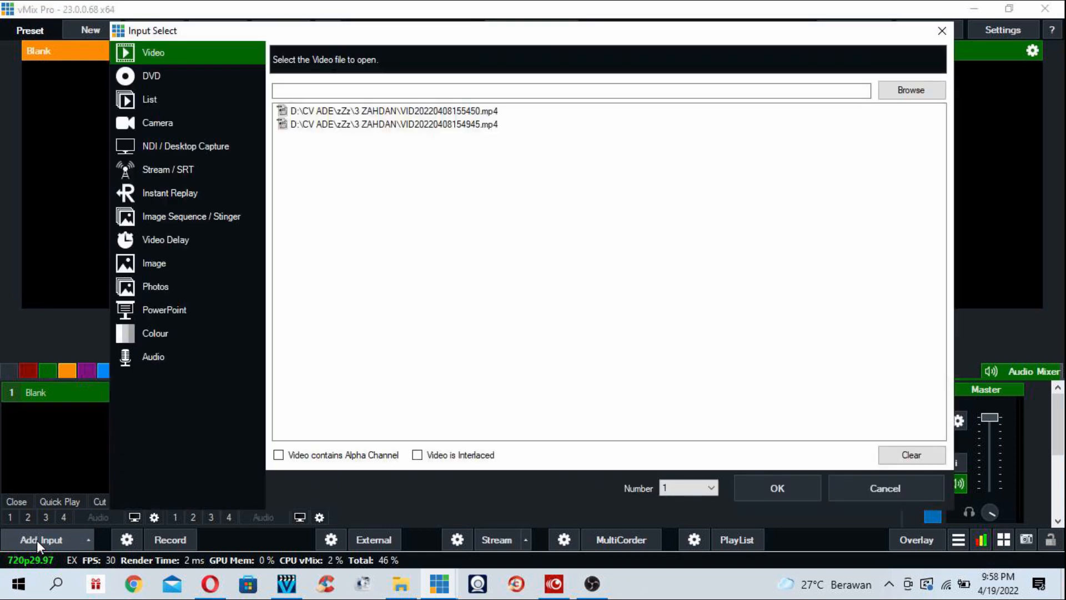
pyautogui.click(192, 123)
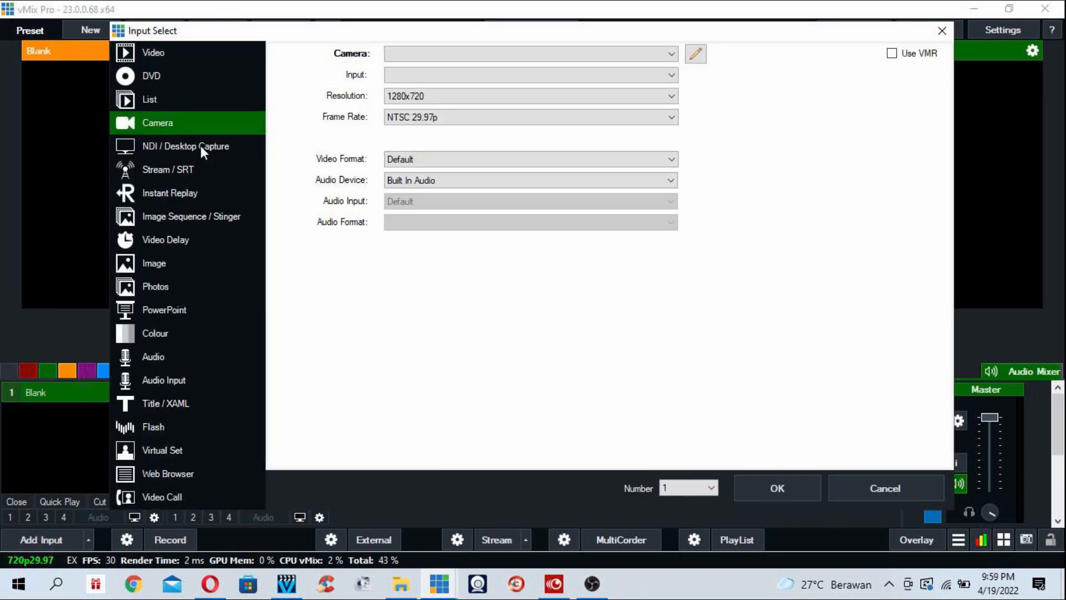
pyautogui.click(201, 145)
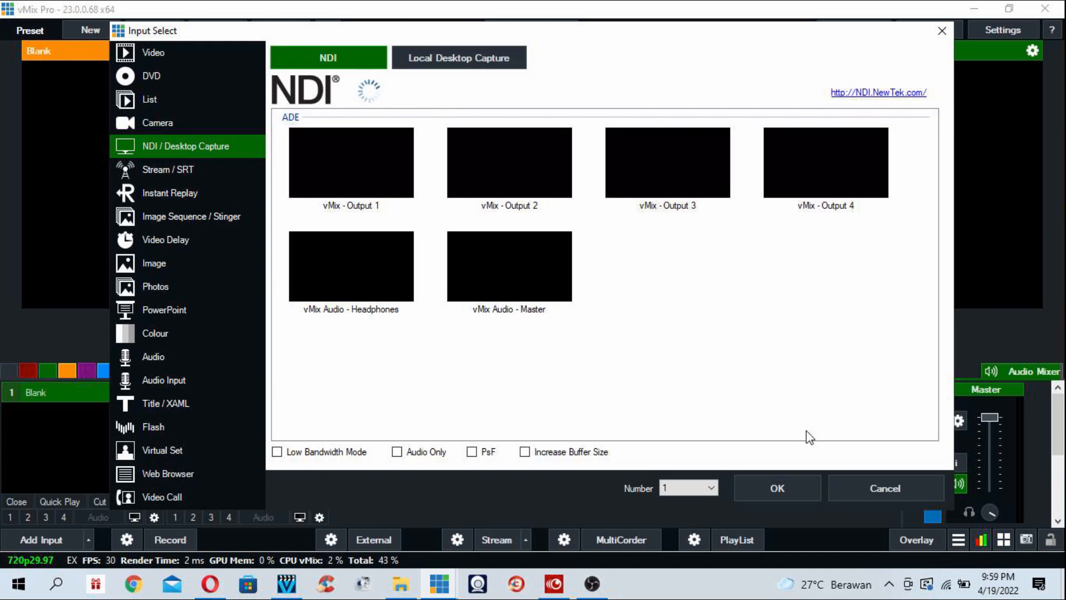
pyautogui.click(482, 56)
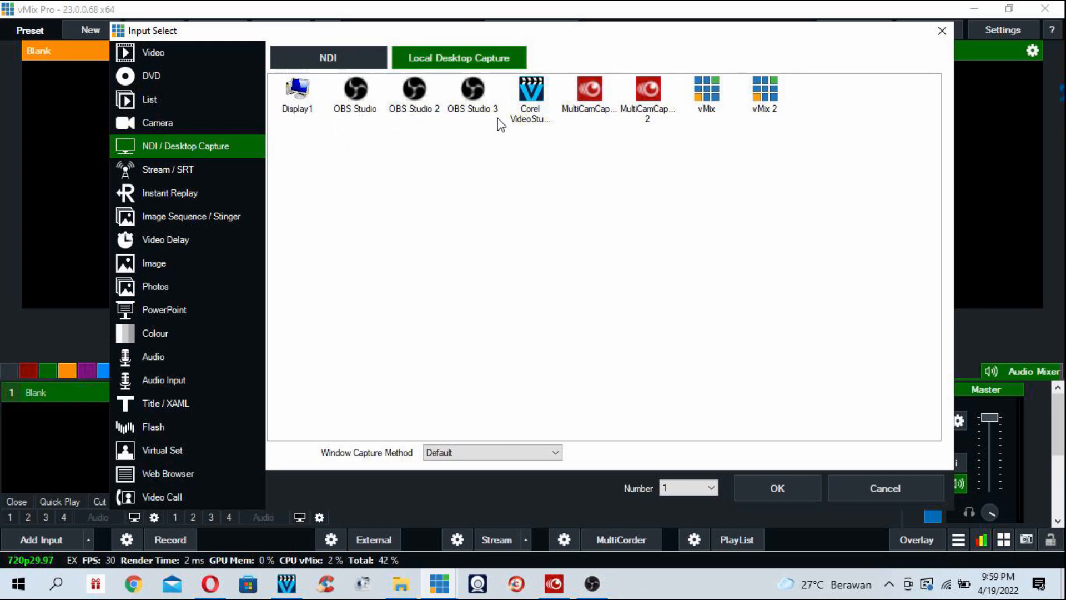
pyautogui.click(481, 88)
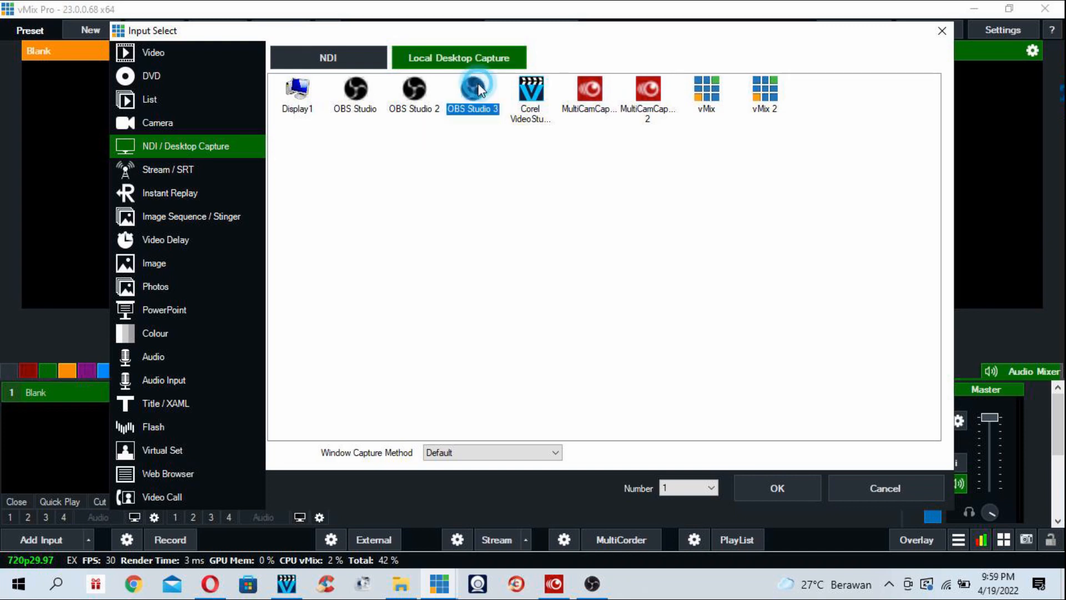
pyautogui.click(758, 484)
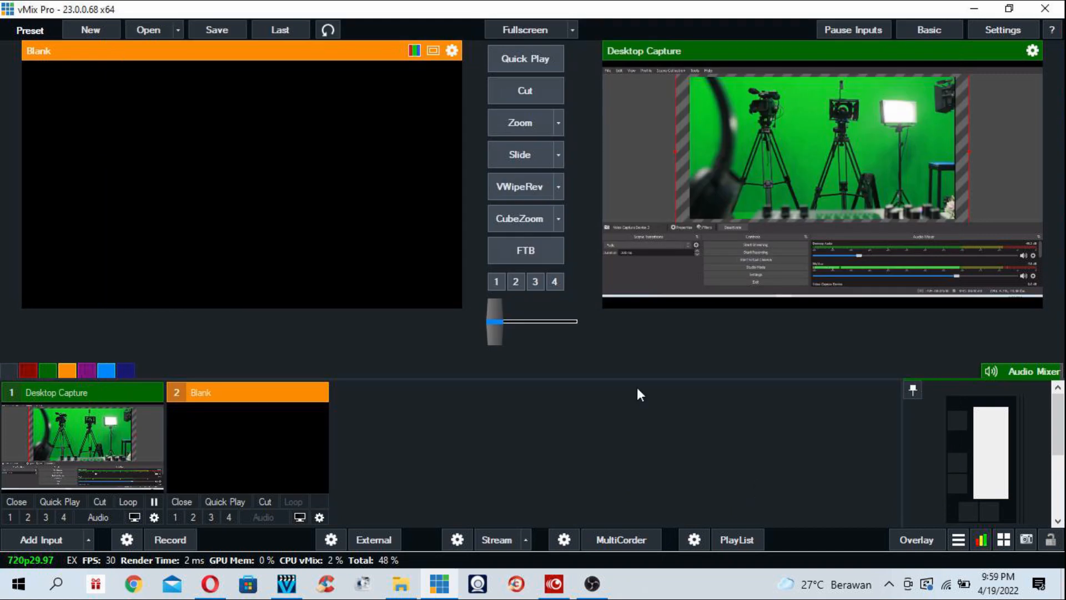
pyautogui.click(95, 439)
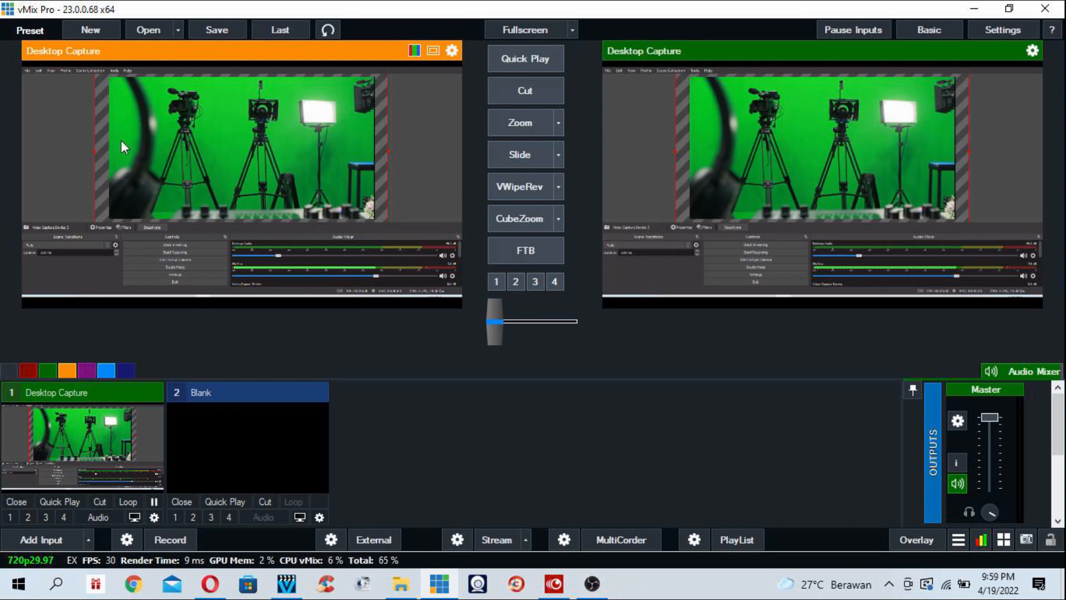
# - Try to fill the frame of input 1 with the camera picture by setting its zoom to 2.026 and panning it down
pyautogui.click(153, 517)
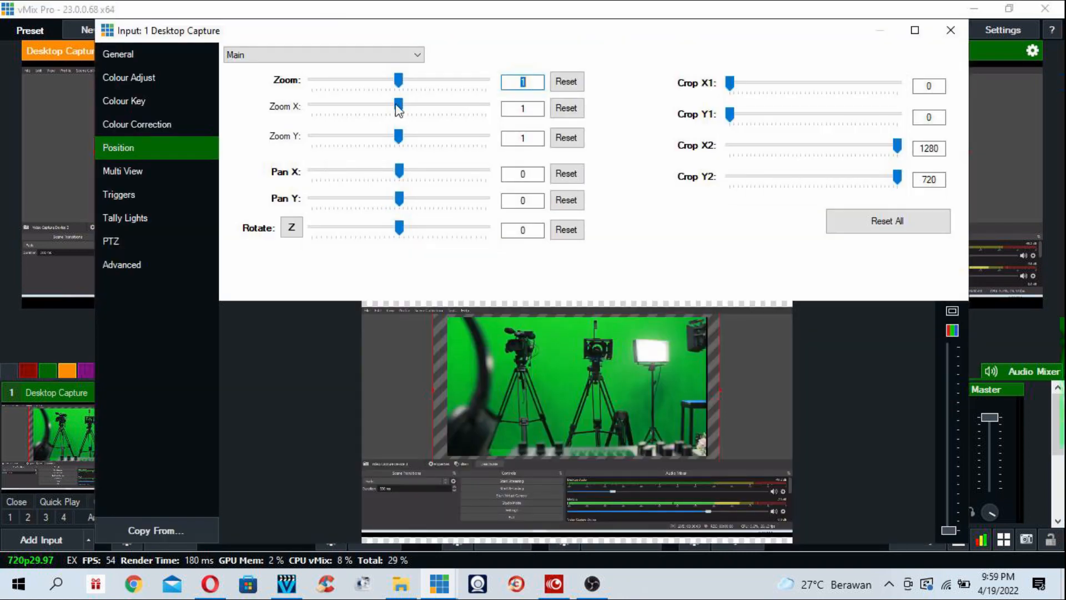
pyautogui.moveTo(398, 79); pyautogui.dragTo(422, 78)
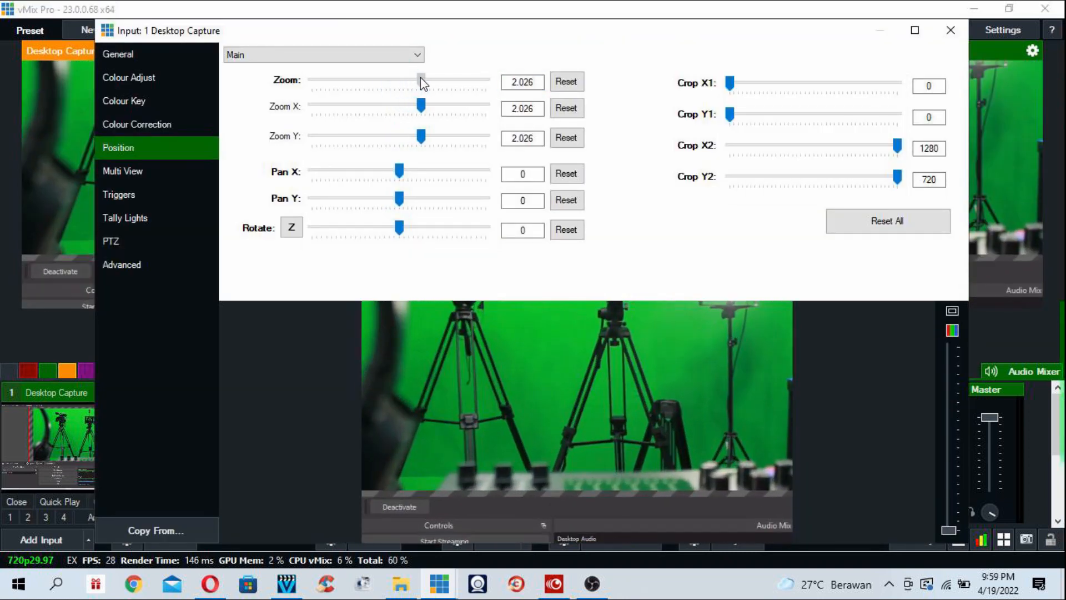
pyautogui.moveTo(538, 352); pyautogui.dragTo(542, 428)
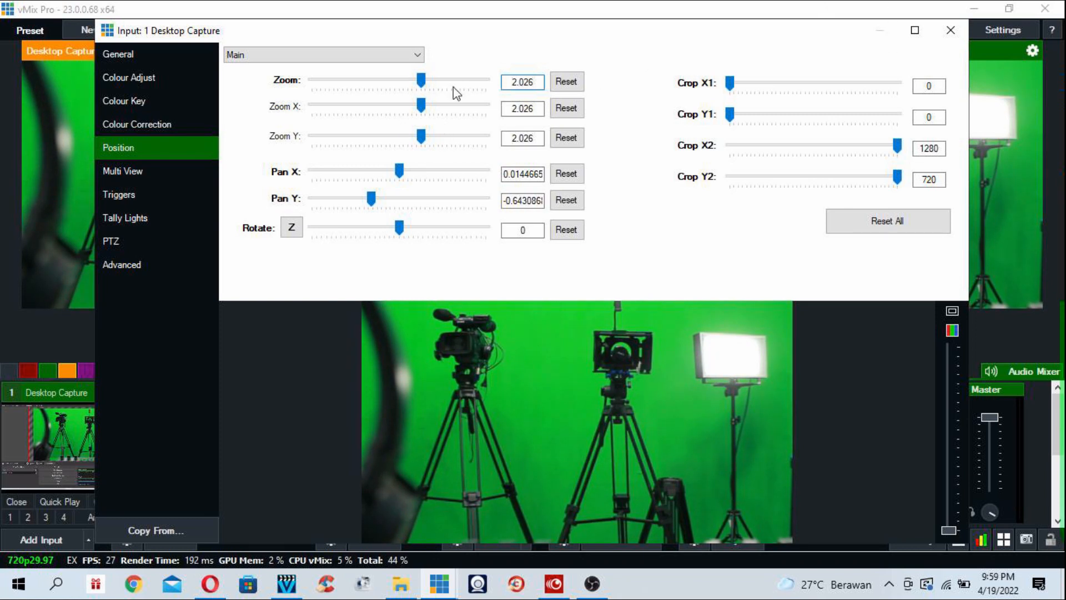
# - Reset the zoom and pan values of input 1 and close its settings
pyautogui.click(566, 82)
pyautogui.click(567, 108)
pyautogui.click(566, 139)
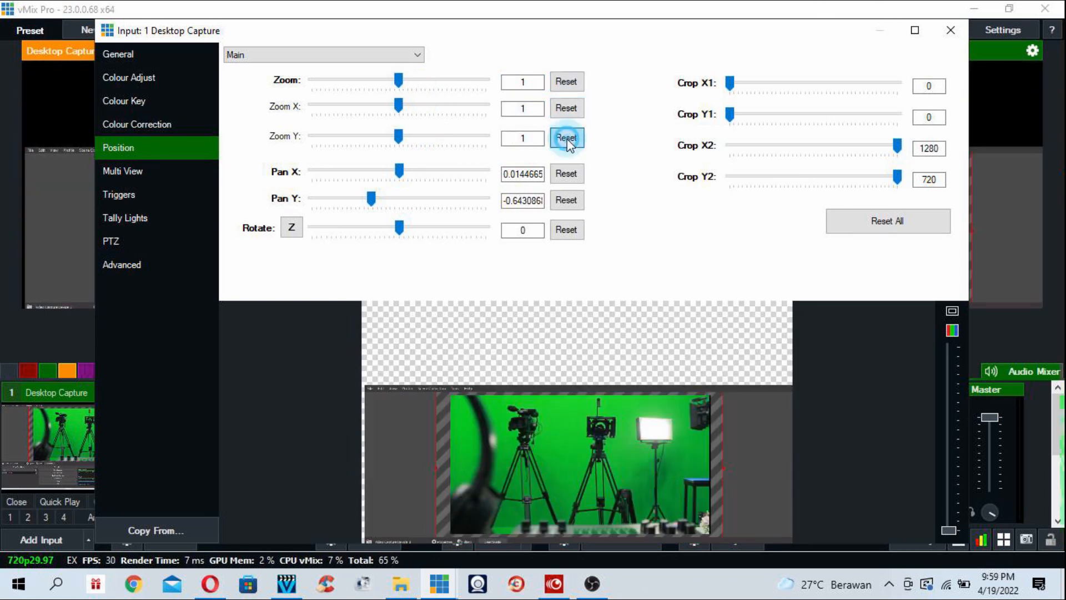
pyautogui.click(566, 173)
pyautogui.click(566, 200)
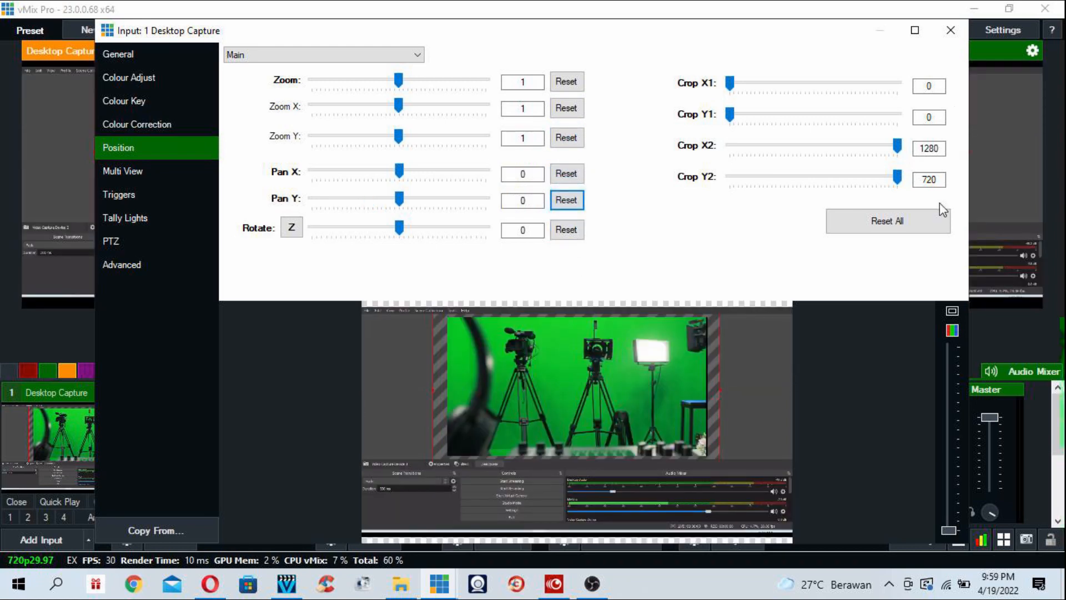
pyautogui.click(946, 32)
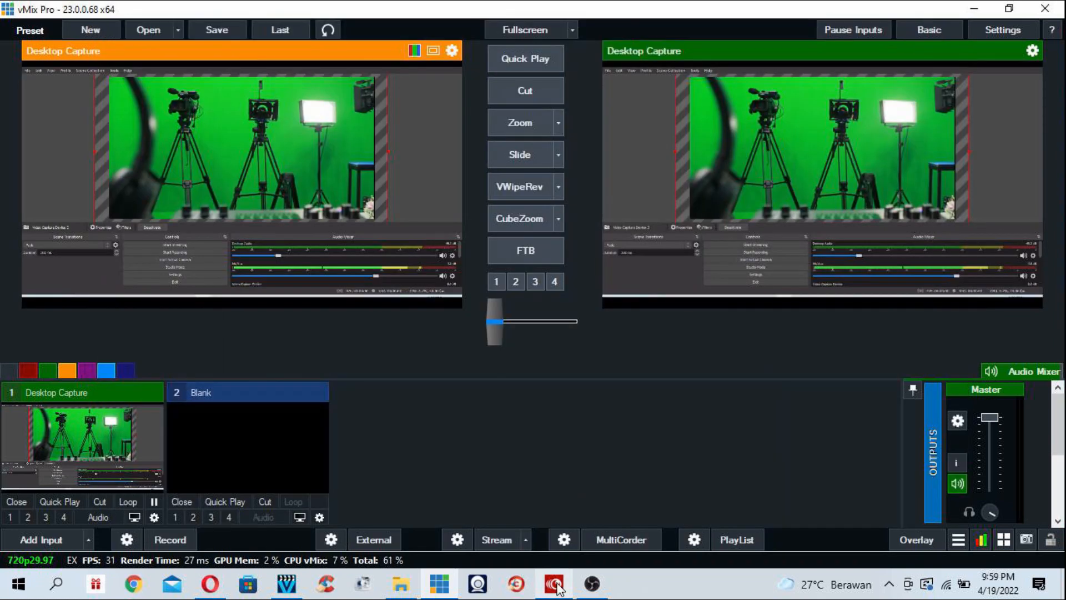
# - Switch to OBS, open a windowed projector of the preview, and maximize that projector window
pyautogui.click(593, 585)
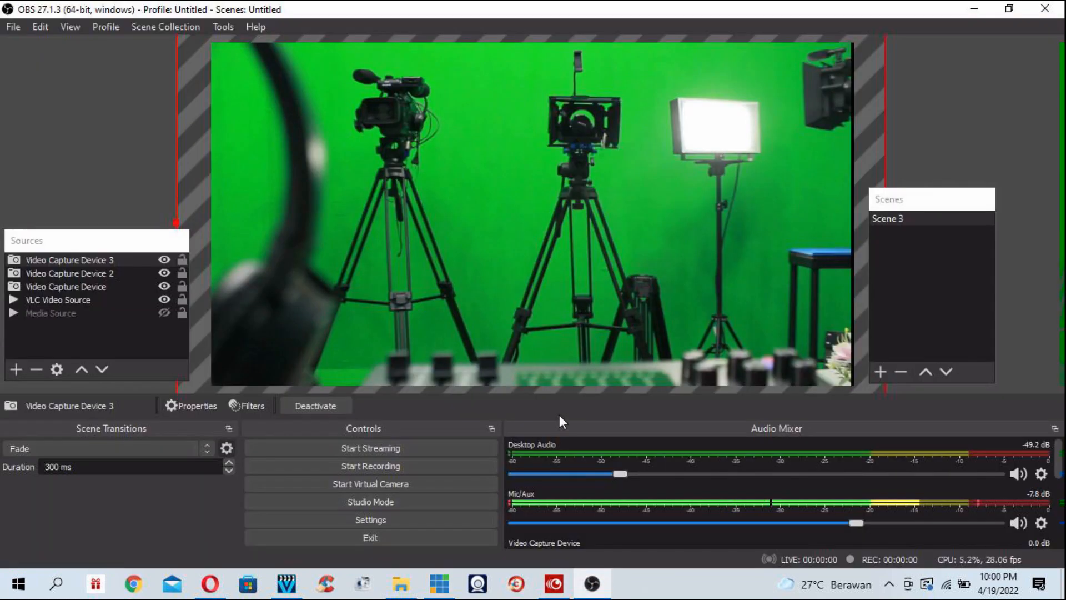
pyautogui.rightClick(376, 112)
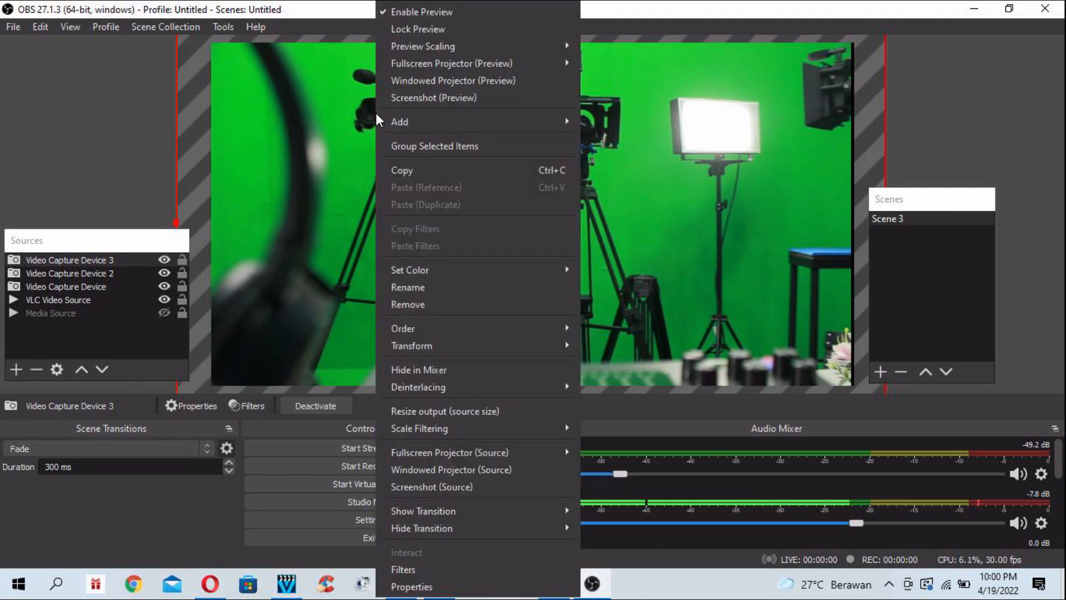
pyautogui.click(404, 82)
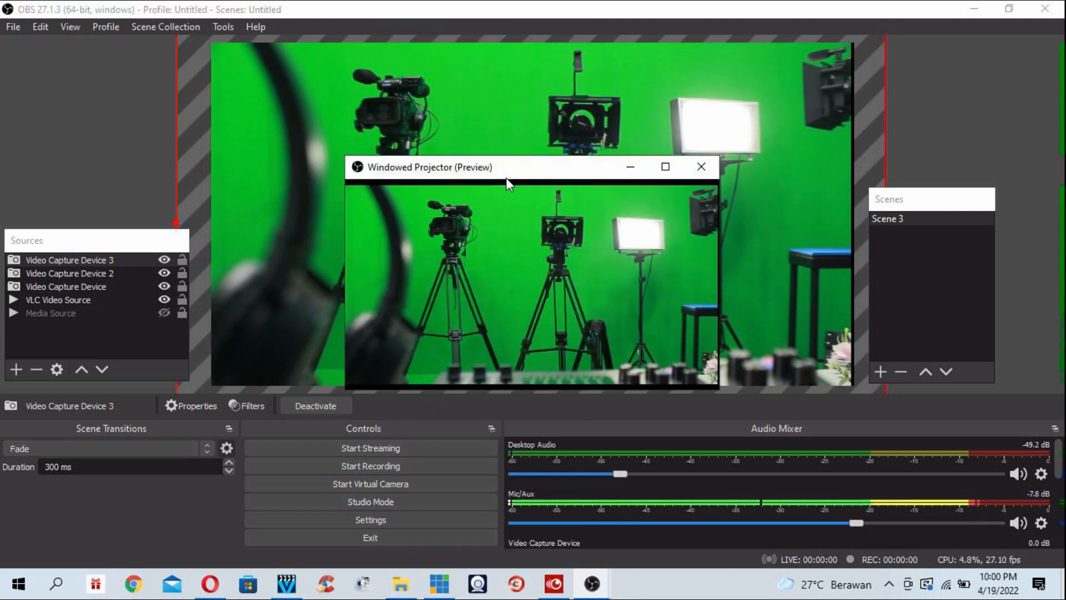
pyautogui.moveTo(518, 177); pyautogui.dragTo(512, 104)
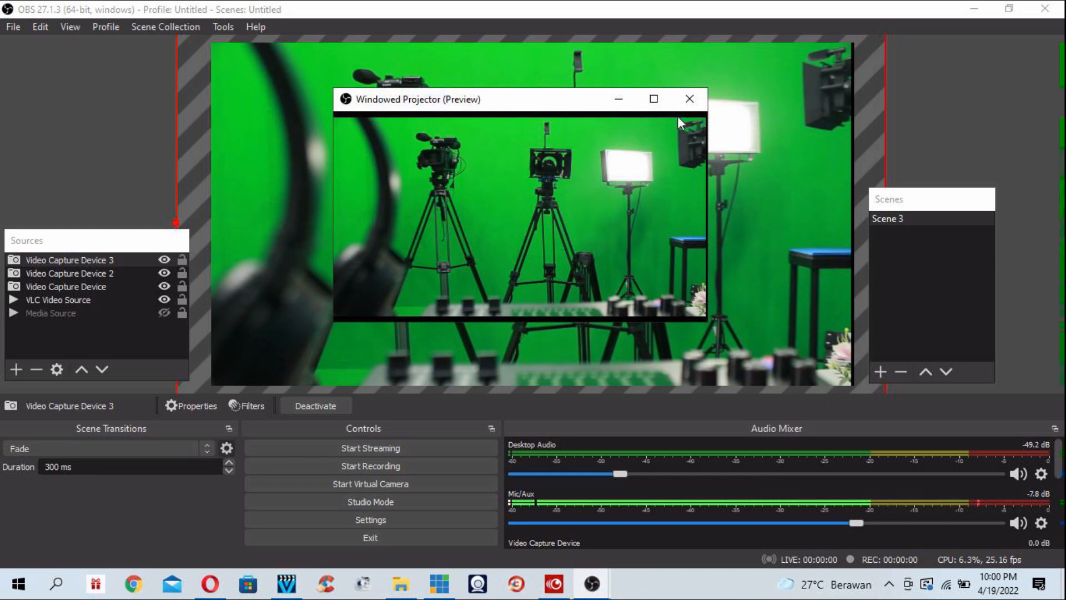
pyautogui.click(654, 100)
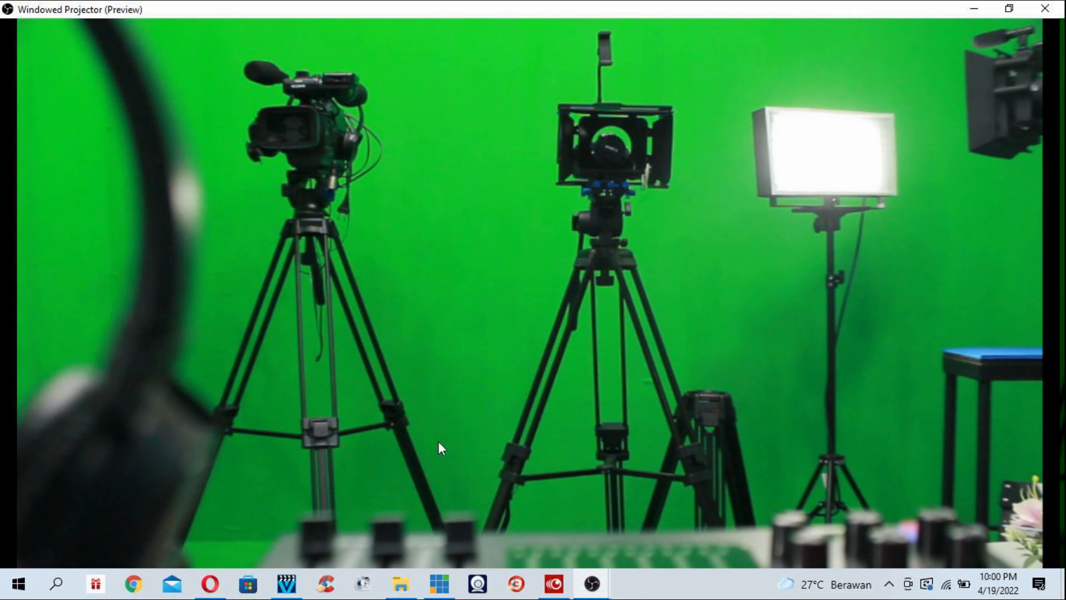
# - Return to vMix, add the OBS Studio window as a second local desktop capture input, and load it into the preview
pyautogui.moveTo(435, 583)
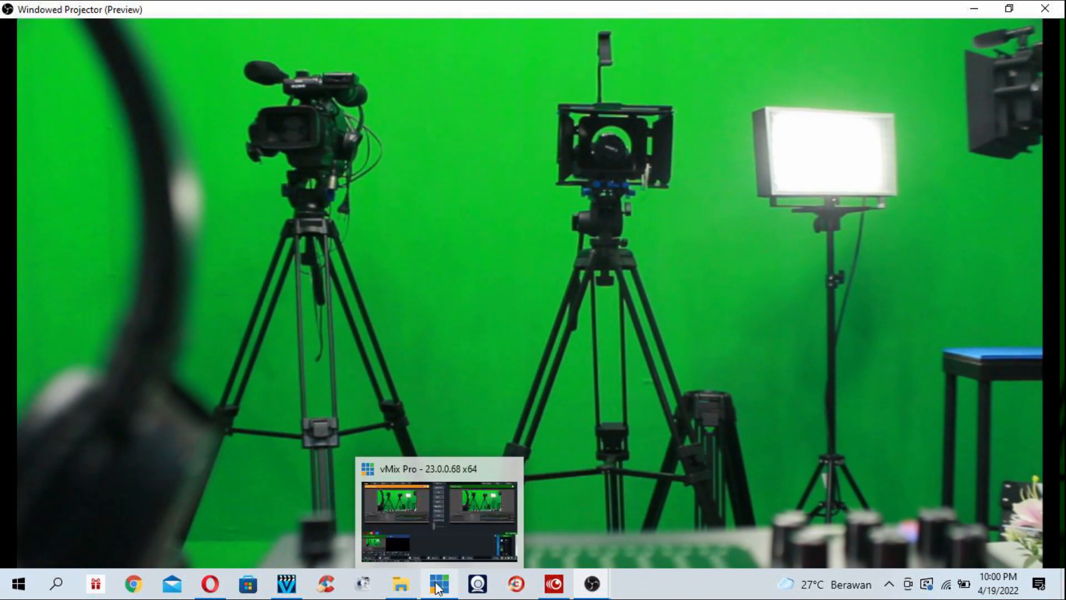
pyautogui.click(408, 525)
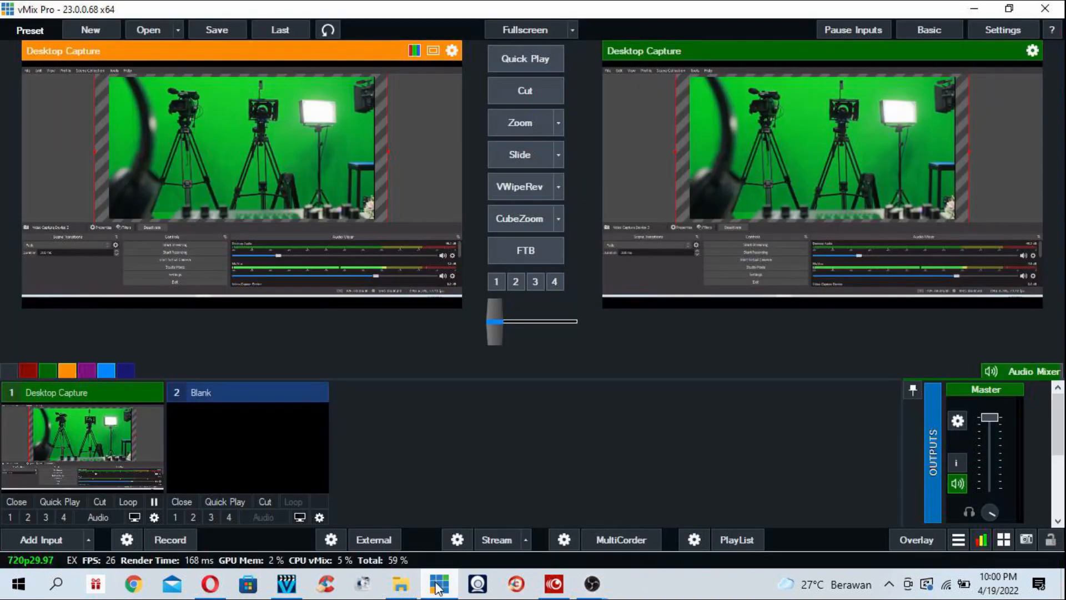
pyautogui.click(55, 535)
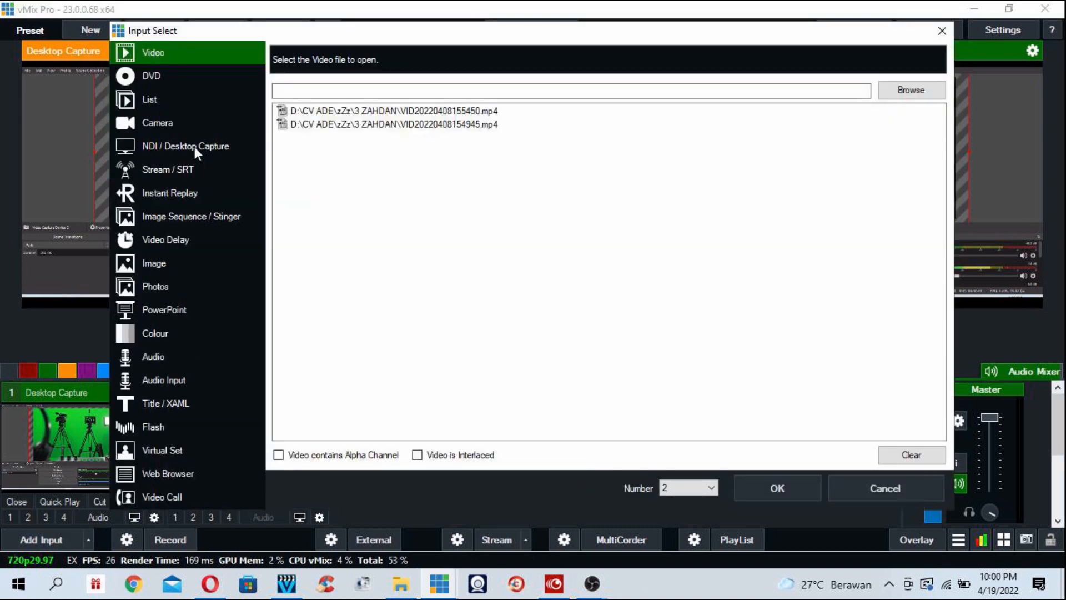
pyautogui.click(193, 146)
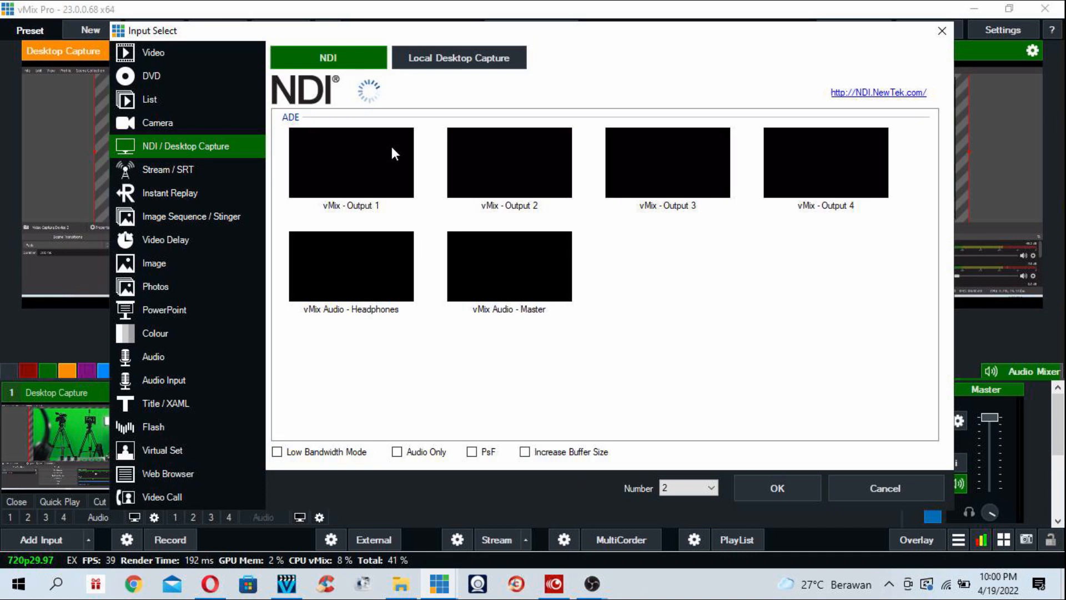
pyautogui.click(466, 58)
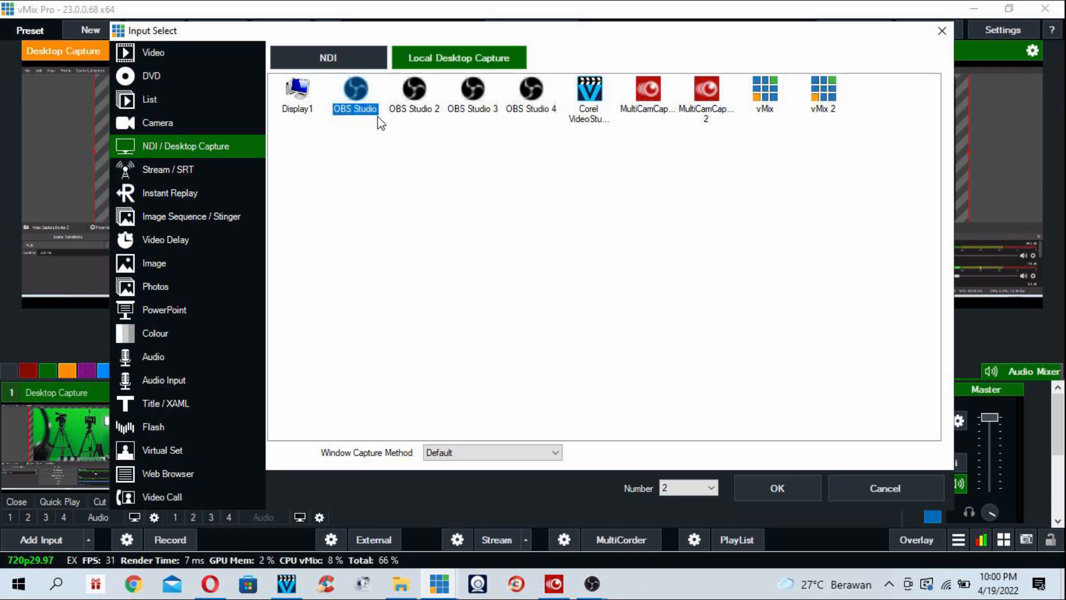
pyautogui.click(752, 491)
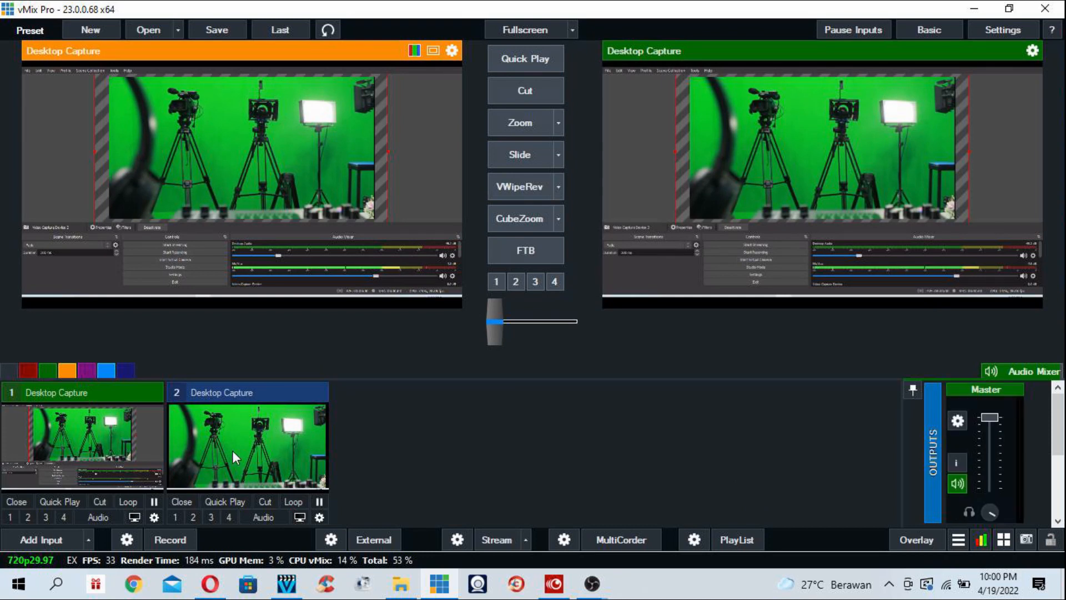
pyautogui.click(233, 451)
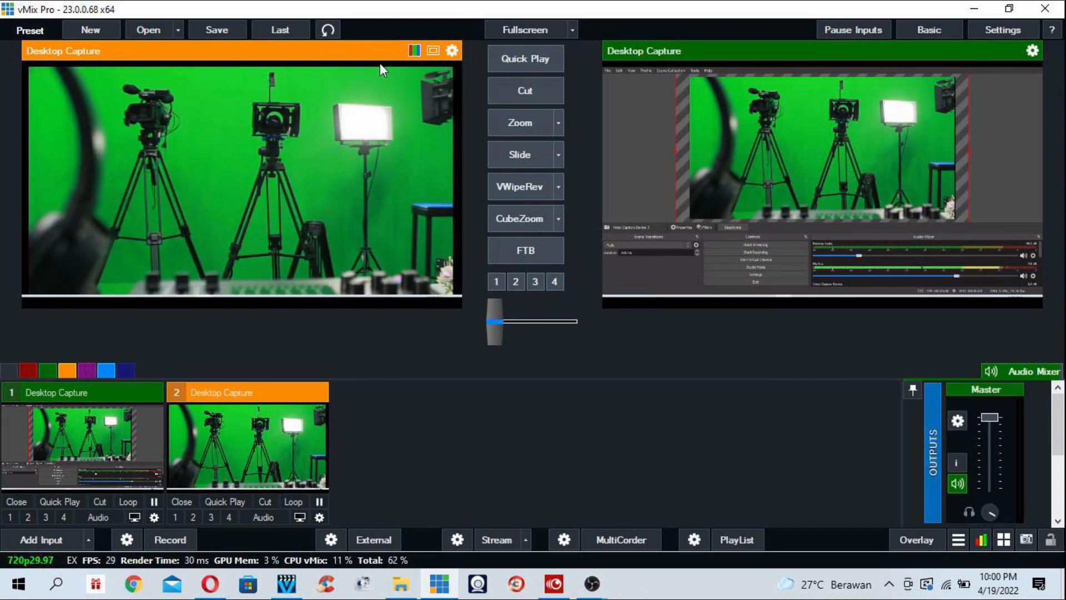
# - Set the zoom of input 2 to 1.085 so the camera picture fills the frame, and close its settings
pyautogui.click(320, 516)
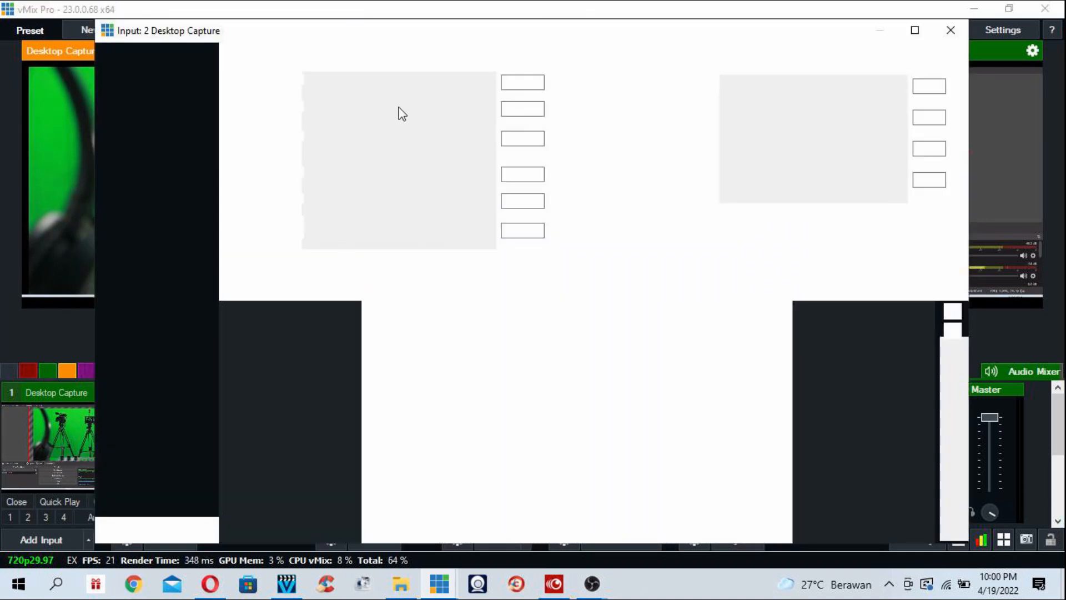
pyautogui.click(416, 81)
pyautogui.click(416, 80)
pyautogui.click(416, 80)
pyautogui.click(416, 80)
pyautogui.click(416, 80)
pyautogui.click(416, 81)
pyautogui.click(416, 80)
pyautogui.click(416, 81)
pyautogui.click(416, 80)
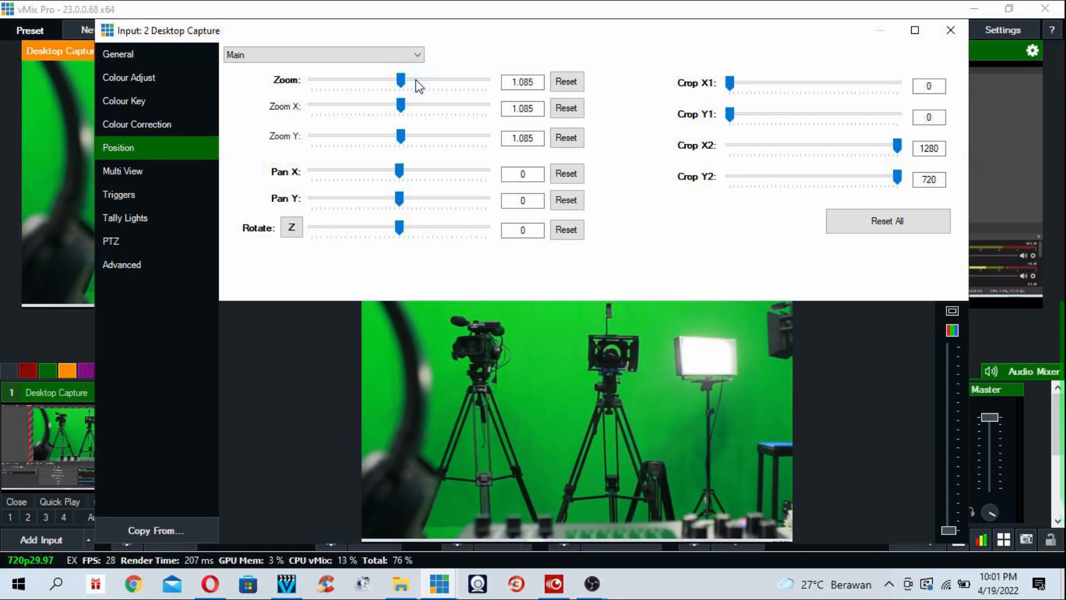
pyautogui.click(951, 30)
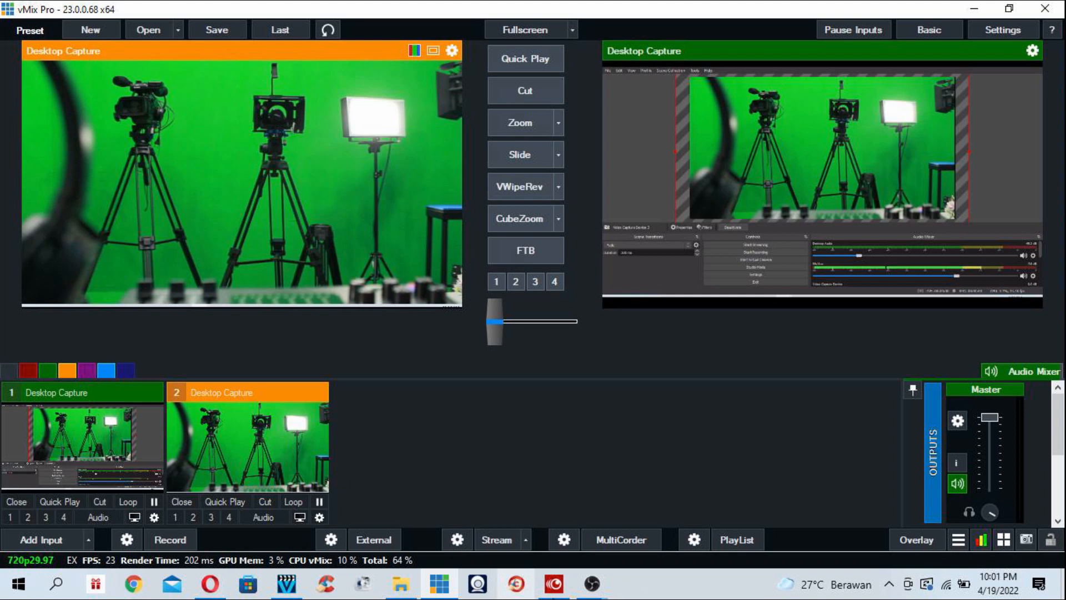
# - Switch to the OBS Windowed Projector (Preview) window
pyautogui.moveTo(592, 583)
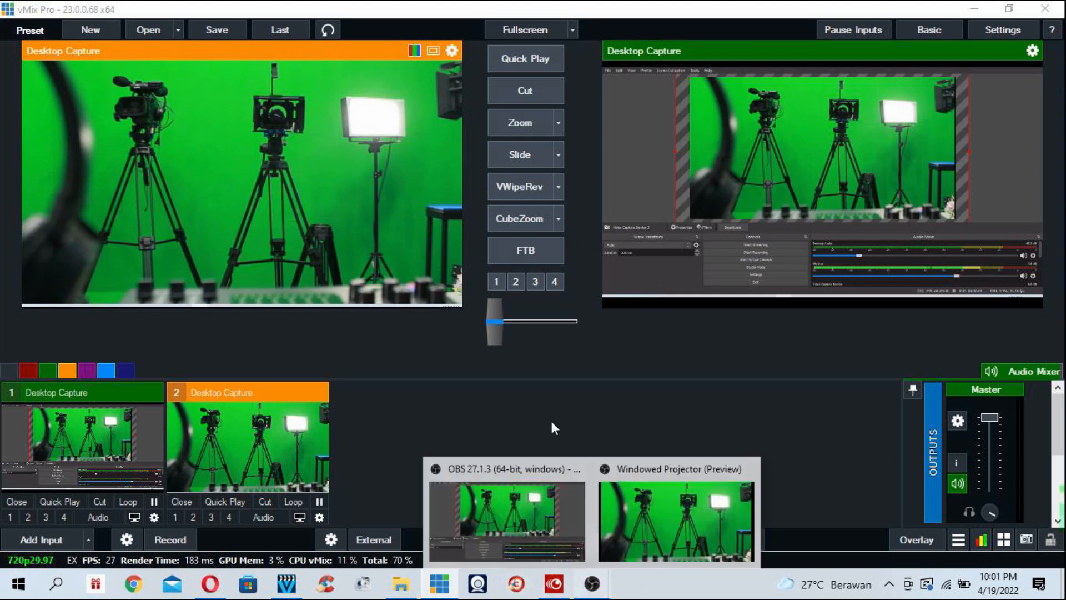
pyautogui.click(639, 504)
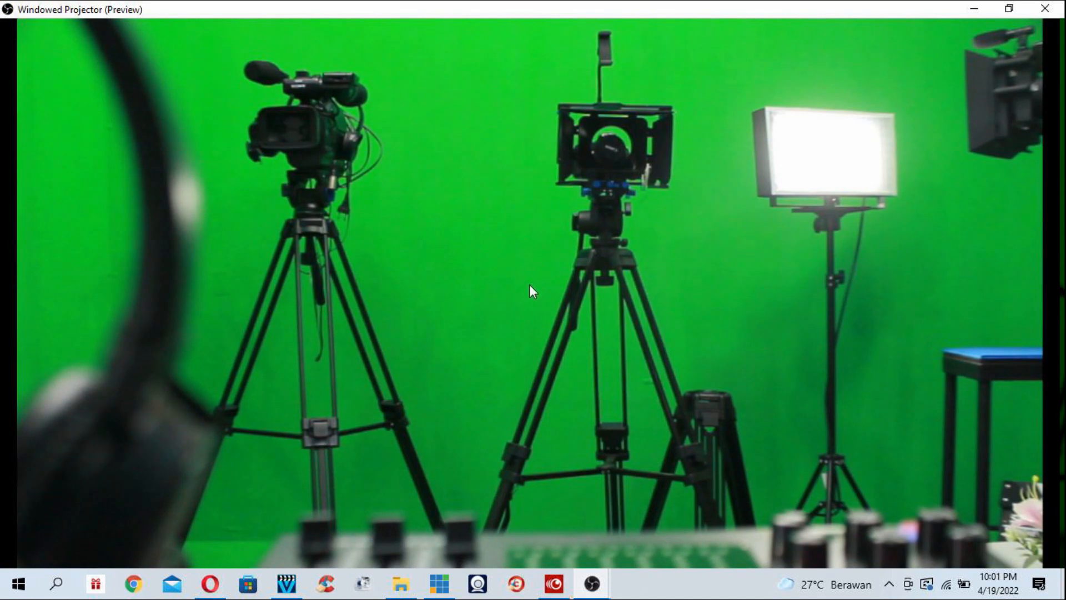